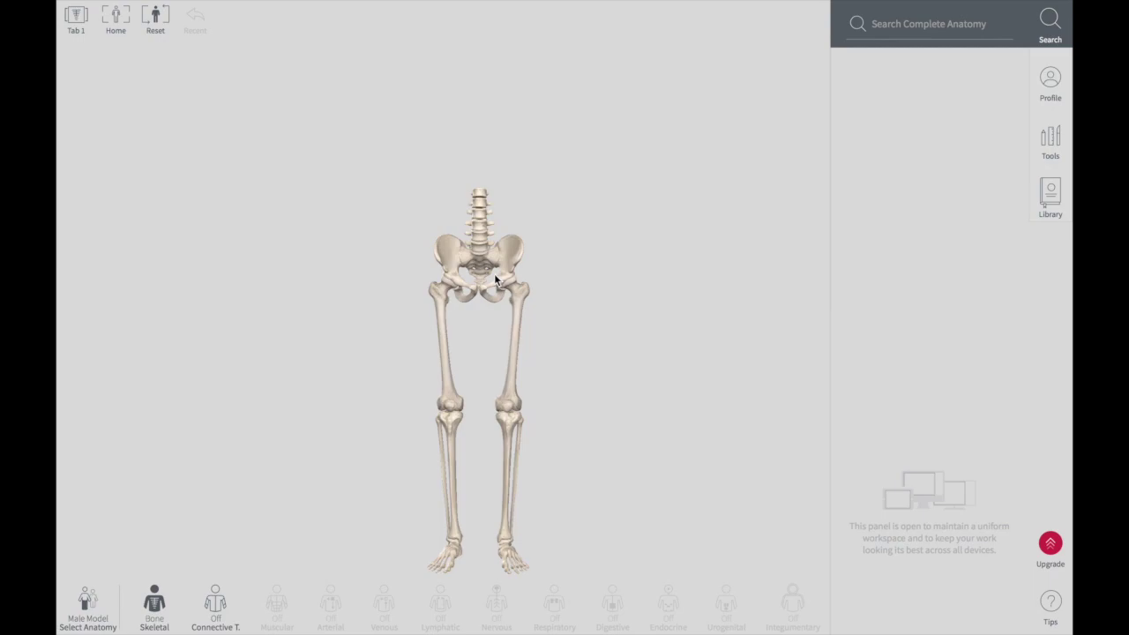
- Orbit the lower-body skeleton through angled and three-quarter views, ending on a closer front view of both legs
drag(497, 275, 437, 276)
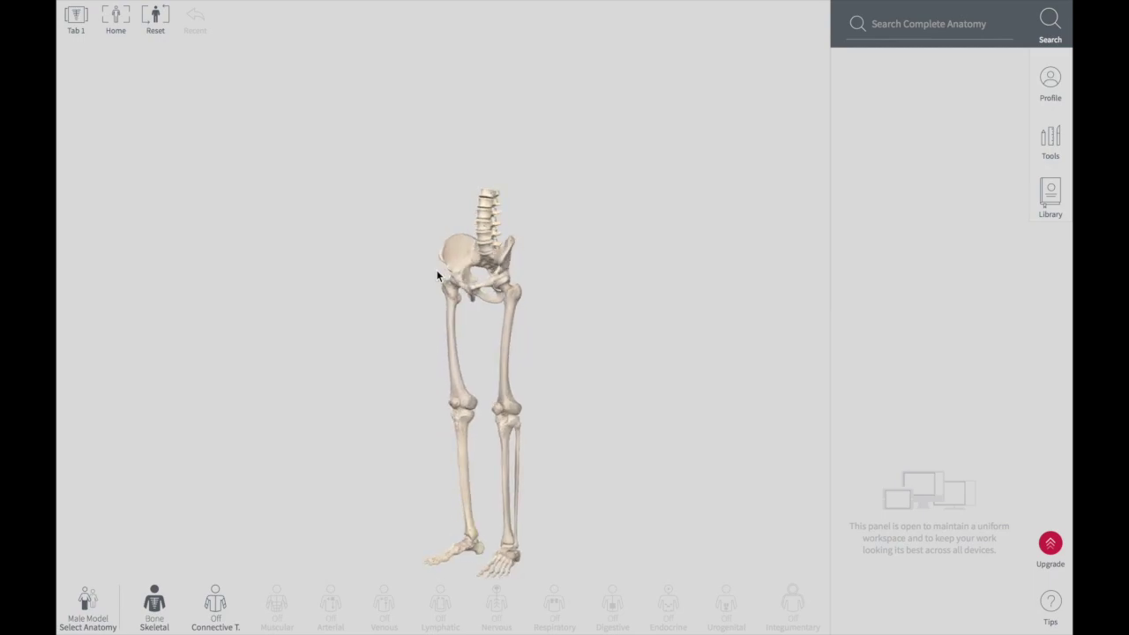
drag(507, 333, 566, 335)
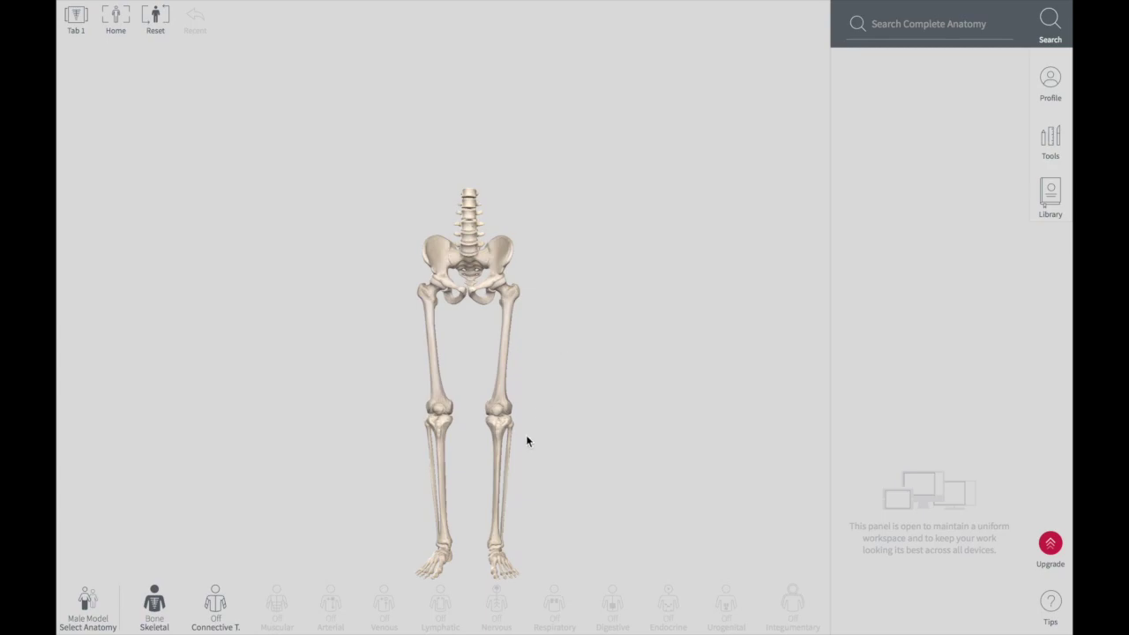
drag(486, 476, 515, 479)
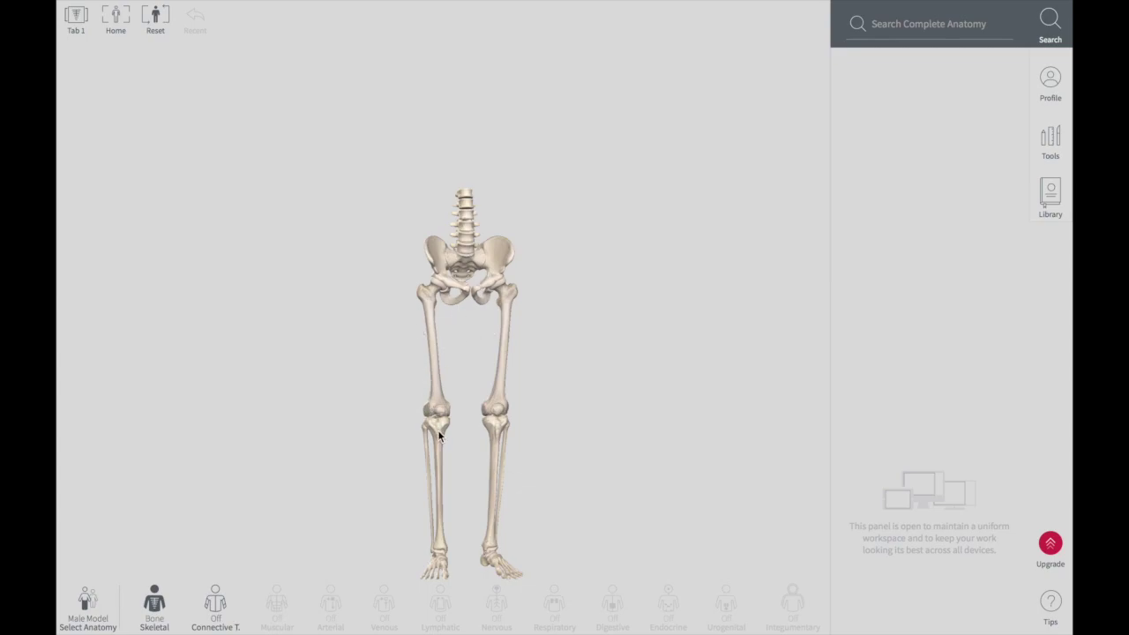
drag(441, 416, 467, 464)
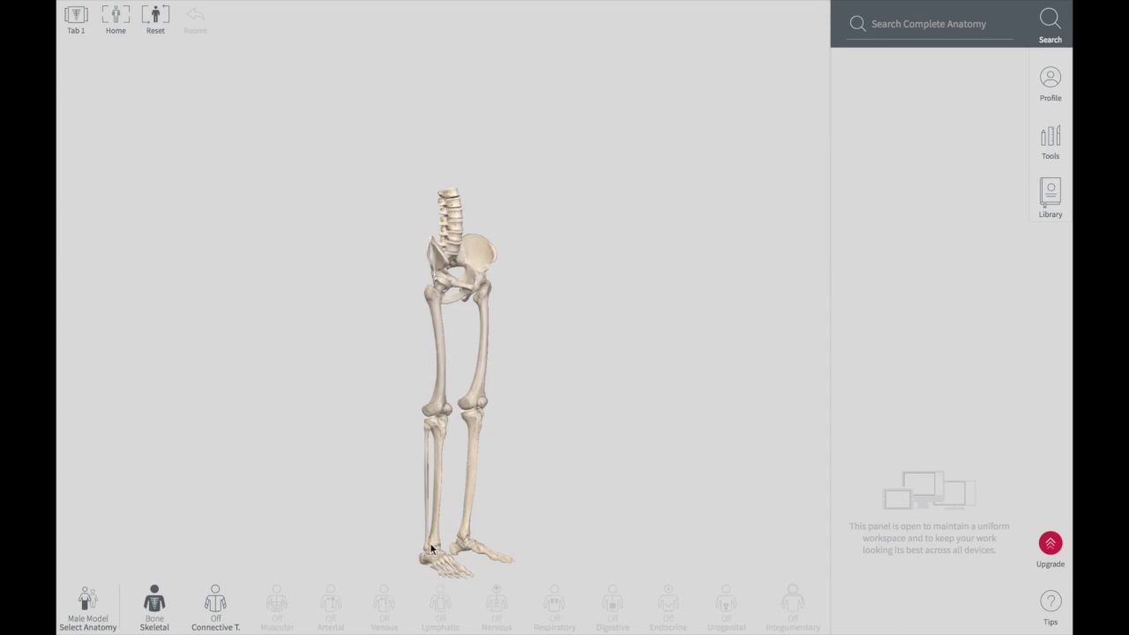
scroll(429, 540, down, 2)
scroll(429, 540, up, 5)
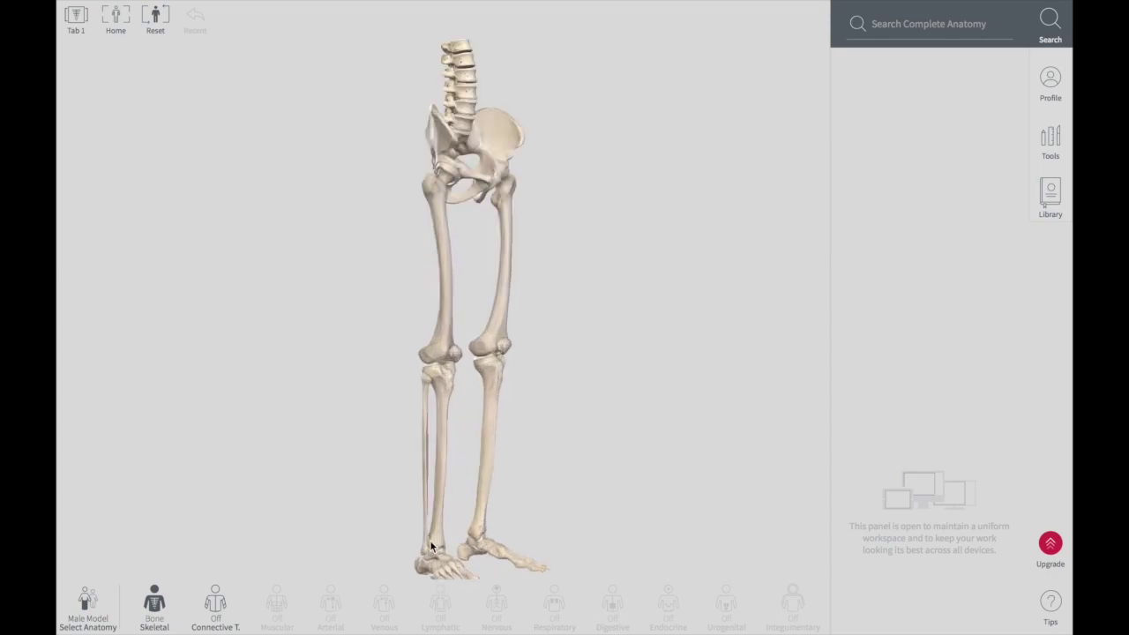
drag(439, 530, 422, 408)
mouse_move(467, 322)
mouse_down()
mouse_move(443, 331)
mouse_move(472, 313)
mouse_move(503, 330)
mouse_move(479, 309)
mouse_up()
- Select Patella (Right) to show its details, then zoom out to a front view of the lower skeleton
click(464, 308)
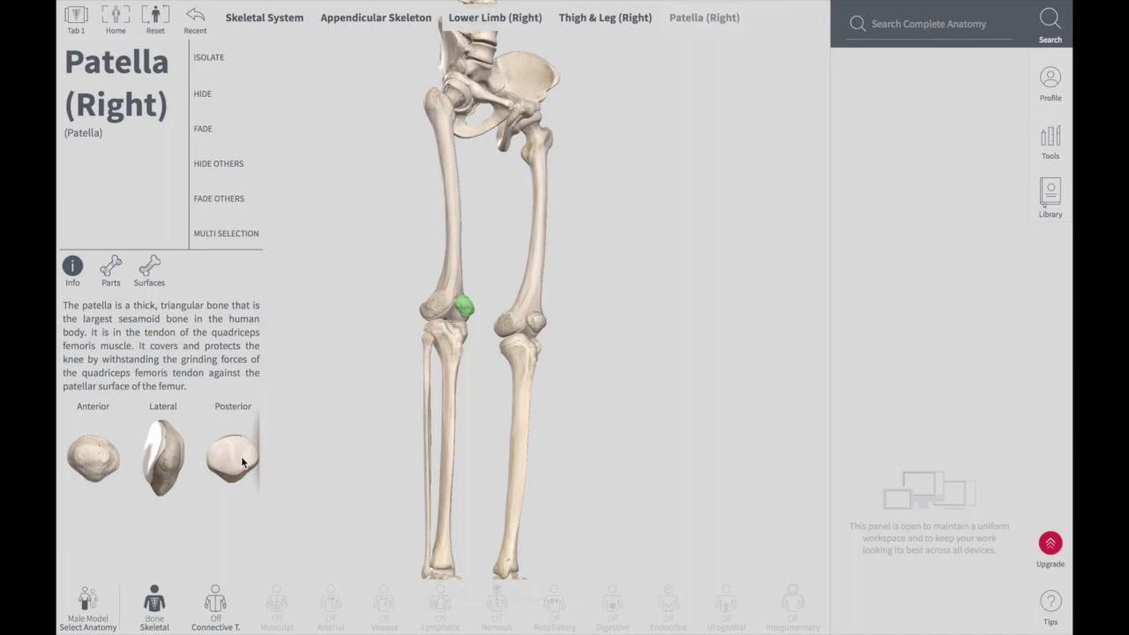
drag(460, 316, 408, 350)
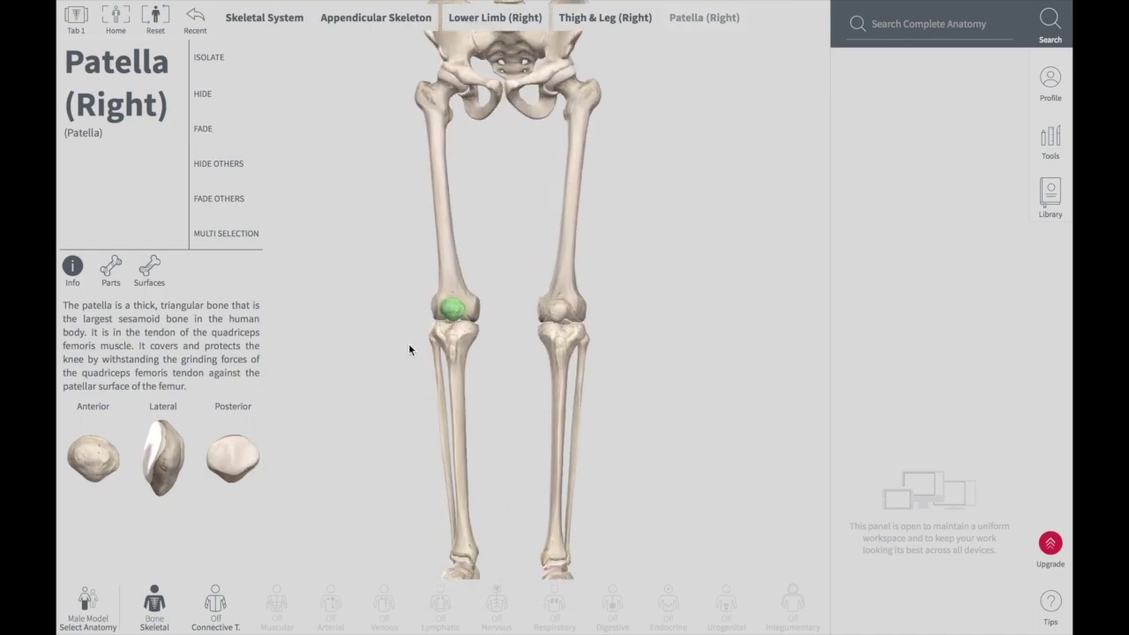
scroll(408, 350, down, 3)
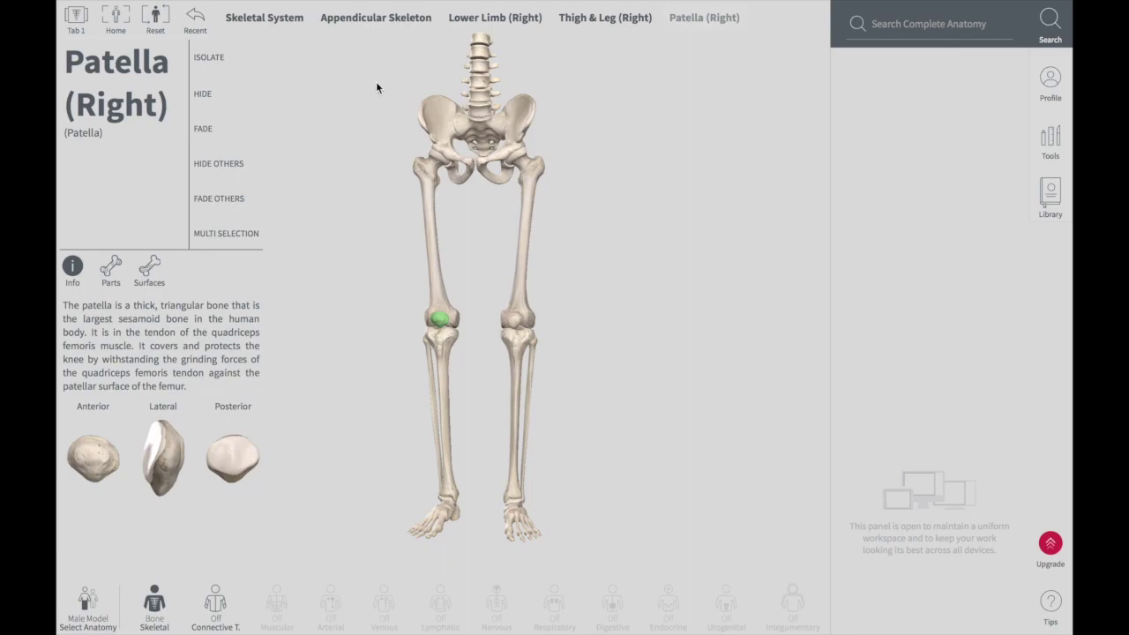
- Show only the Lower Limb (Left) region from Select Anatomy and dismiss the patella details
click(88, 609)
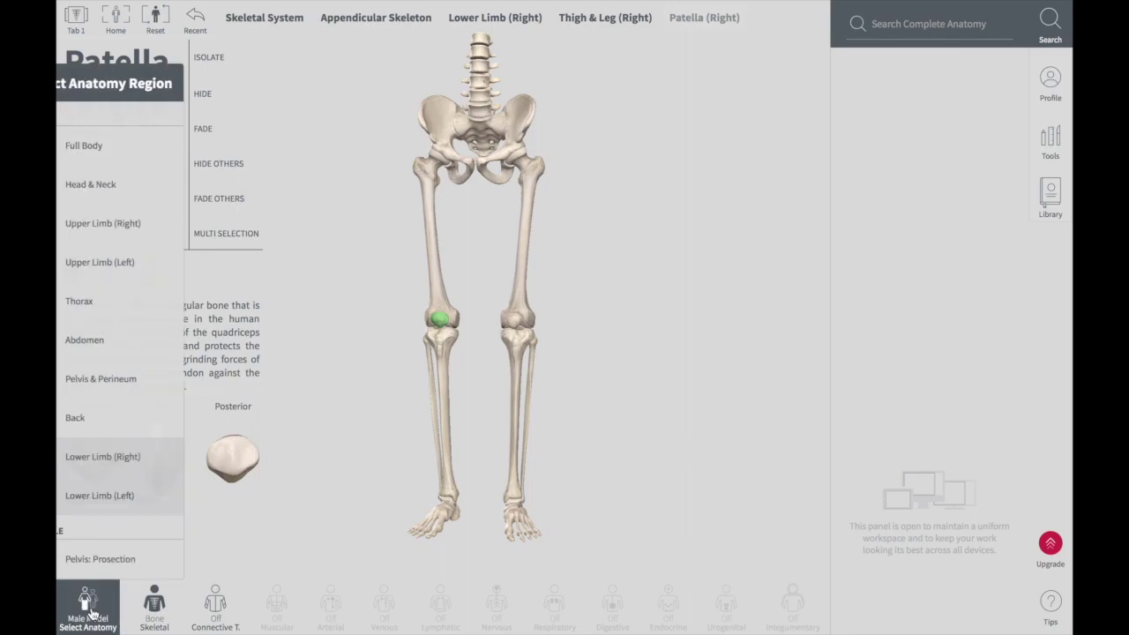
click(151, 500)
click(155, 496)
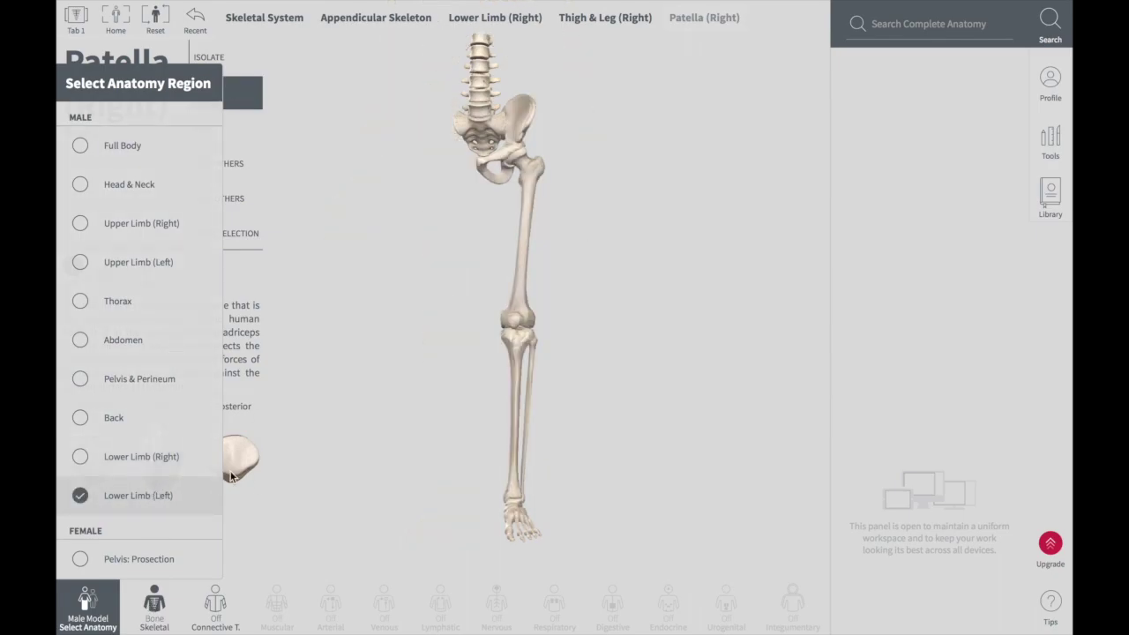
click(443, 323)
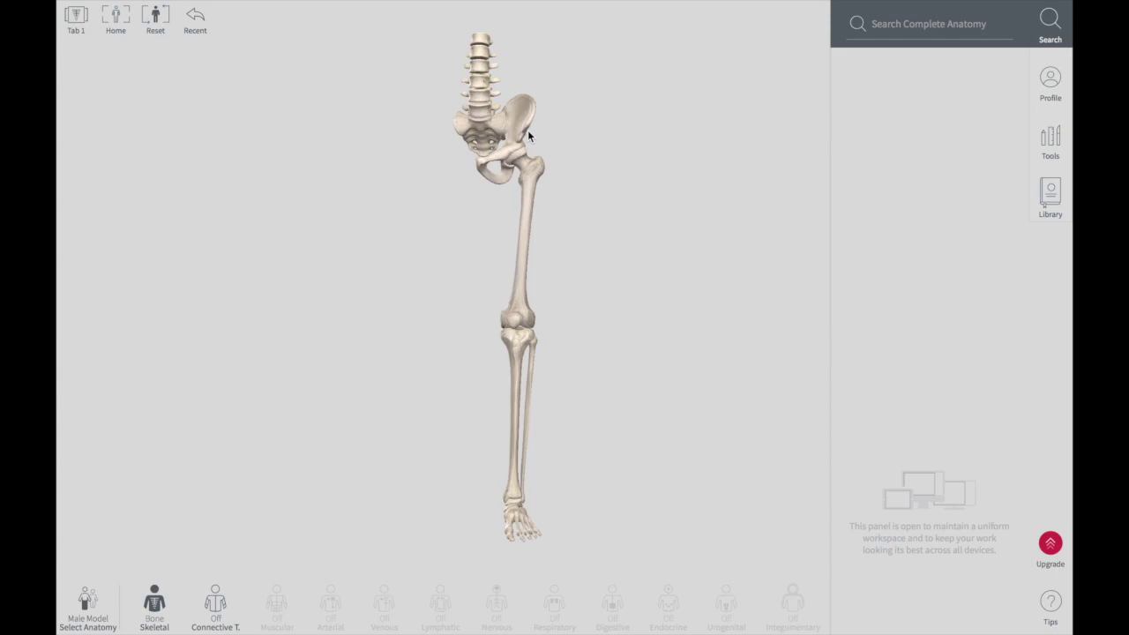
- Zoom in on the hip and femur, then rotate to a side view of the left knee
scroll(513, 151, up, 5)
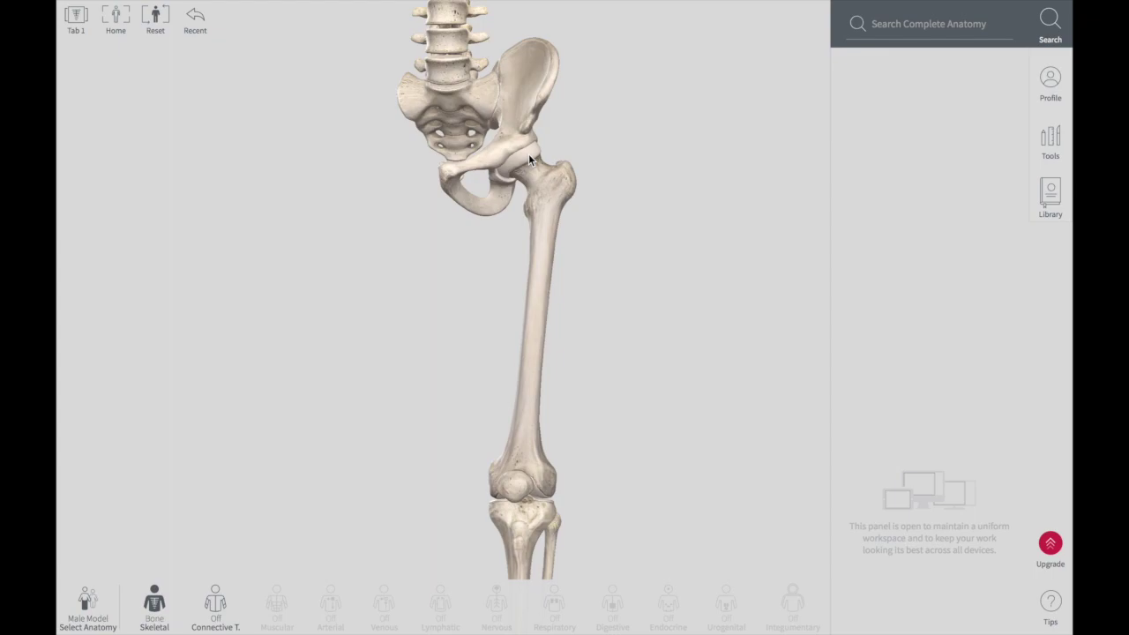
drag(529, 157, 540, 404)
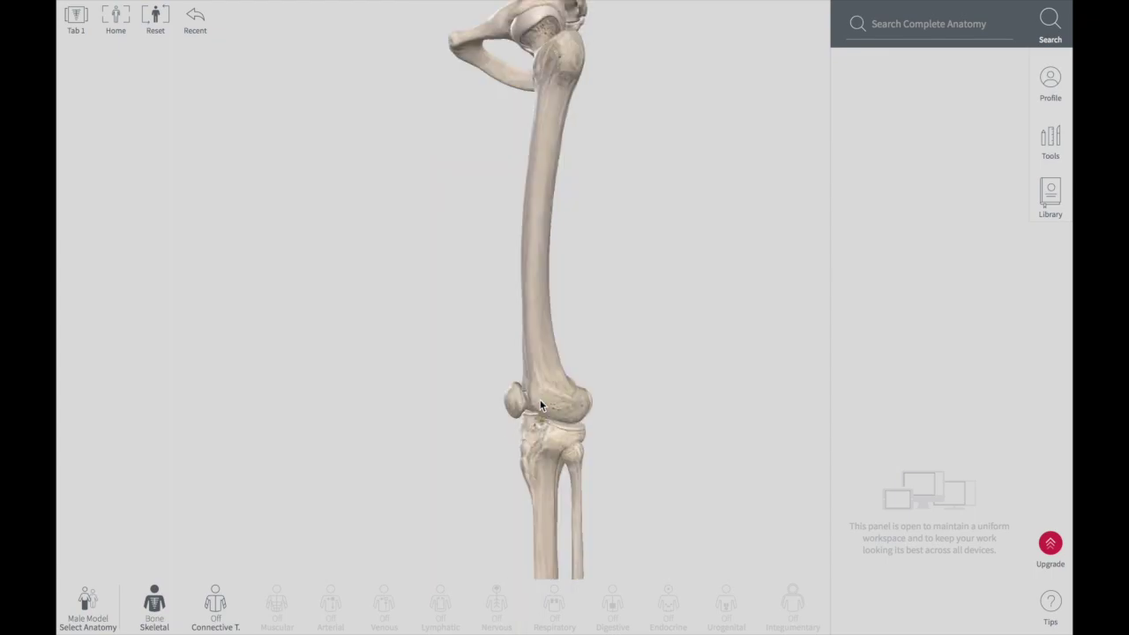
drag(540, 404, 510, 405)
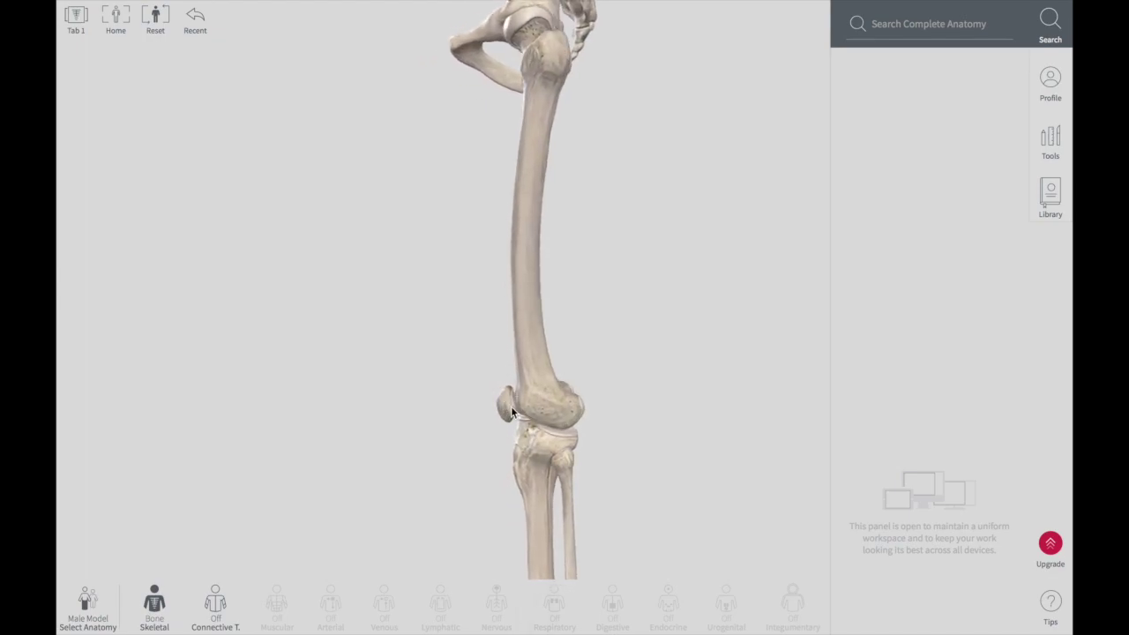
- Select and then deselect the left patella, and rotate and zoom to a front view of the knee
click(510, 411)
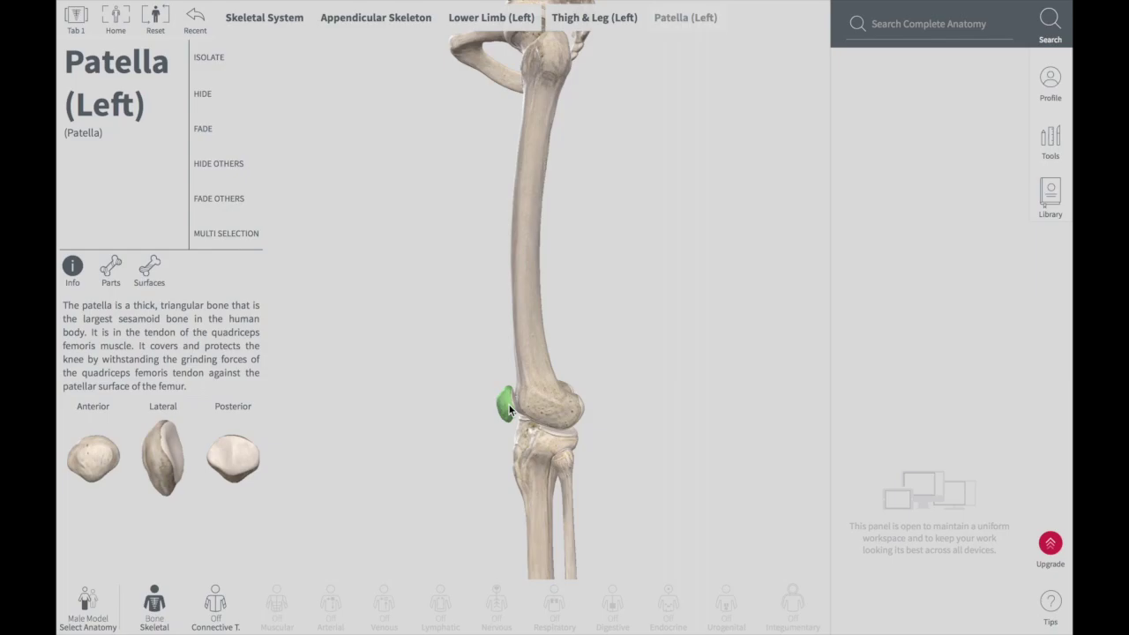
click(277, 101)
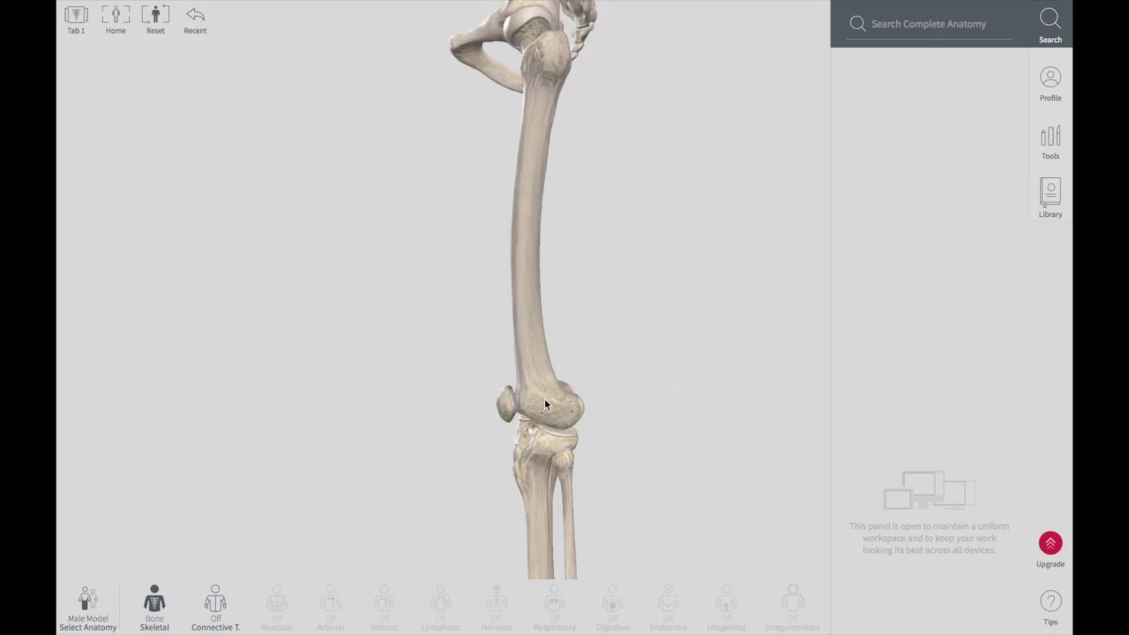
drag(547, 400, 580, 401)
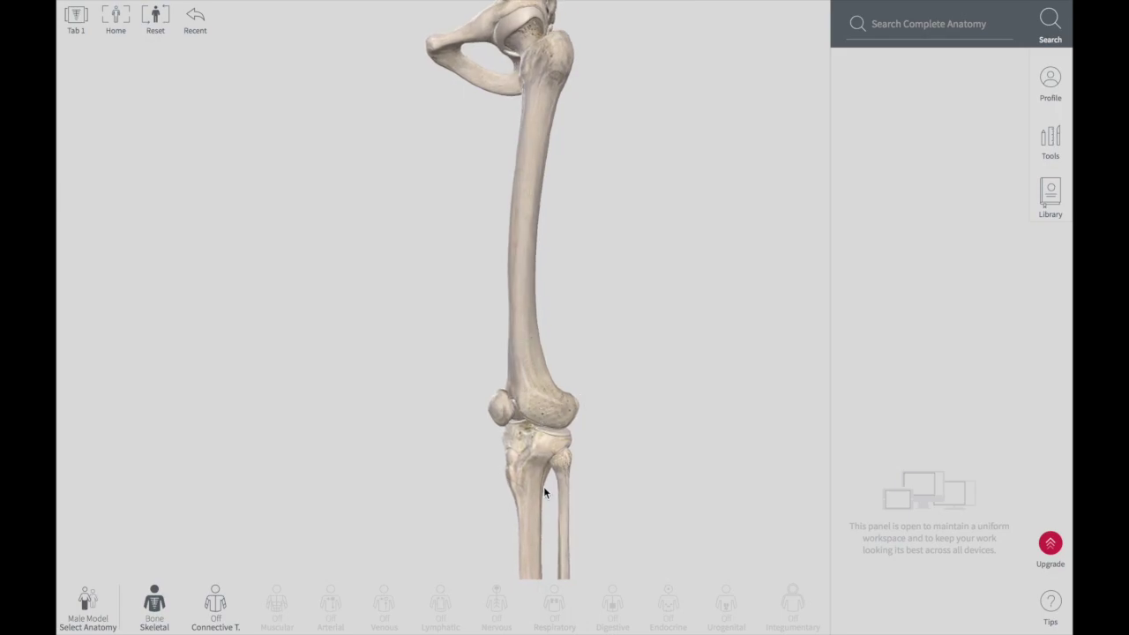
drag(562, 516, 517, 472)
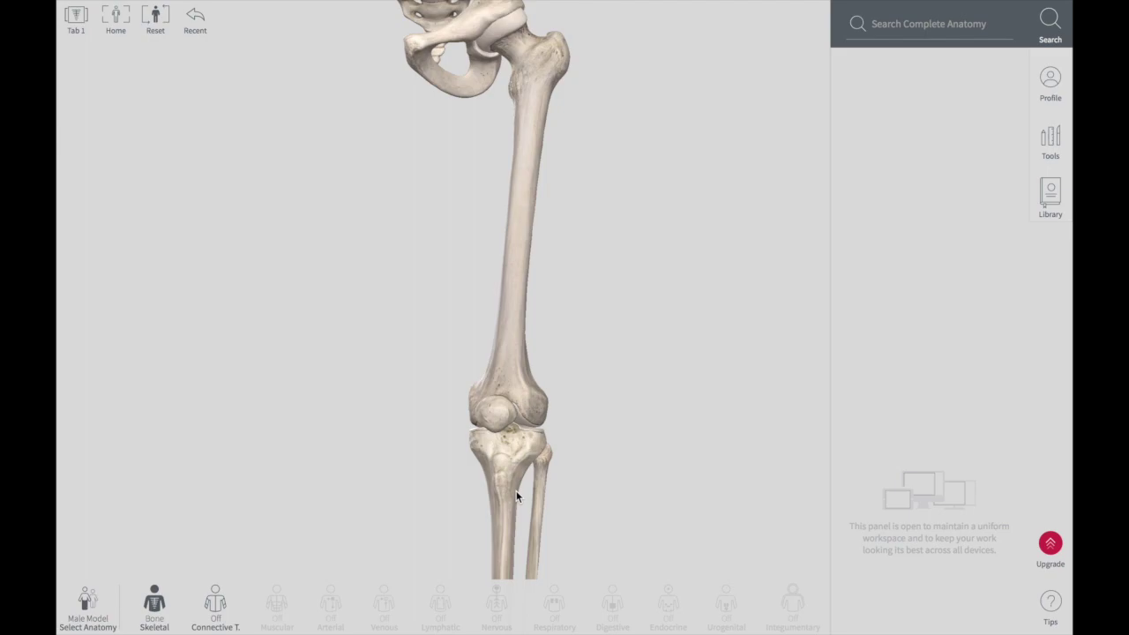
scroll(516, 490, up, 5)
- Select Tibia (Left) to read its details, then zoom out and rotate the leg slightly
click(493, 414)
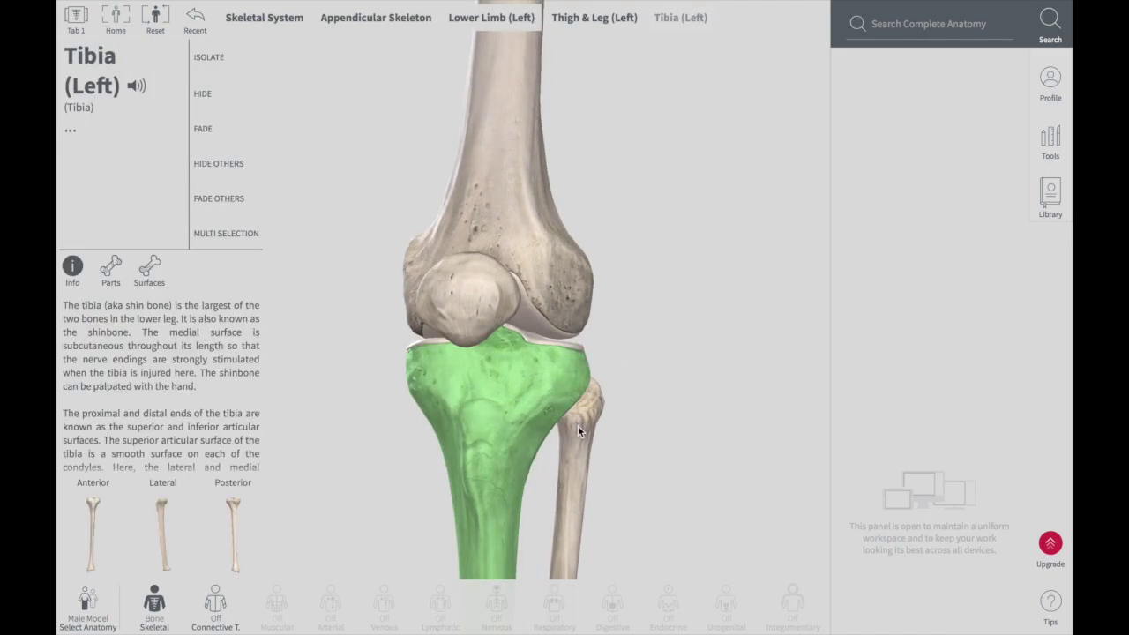
scroll(622, 392, down, 5)
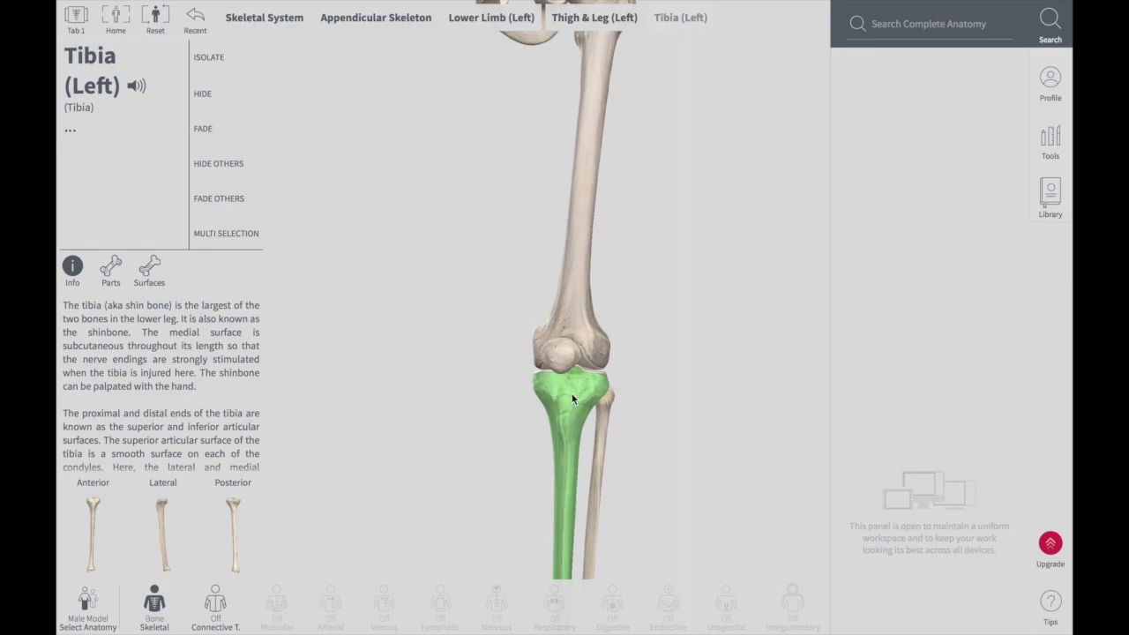
drag(595, 391, 561, 364)
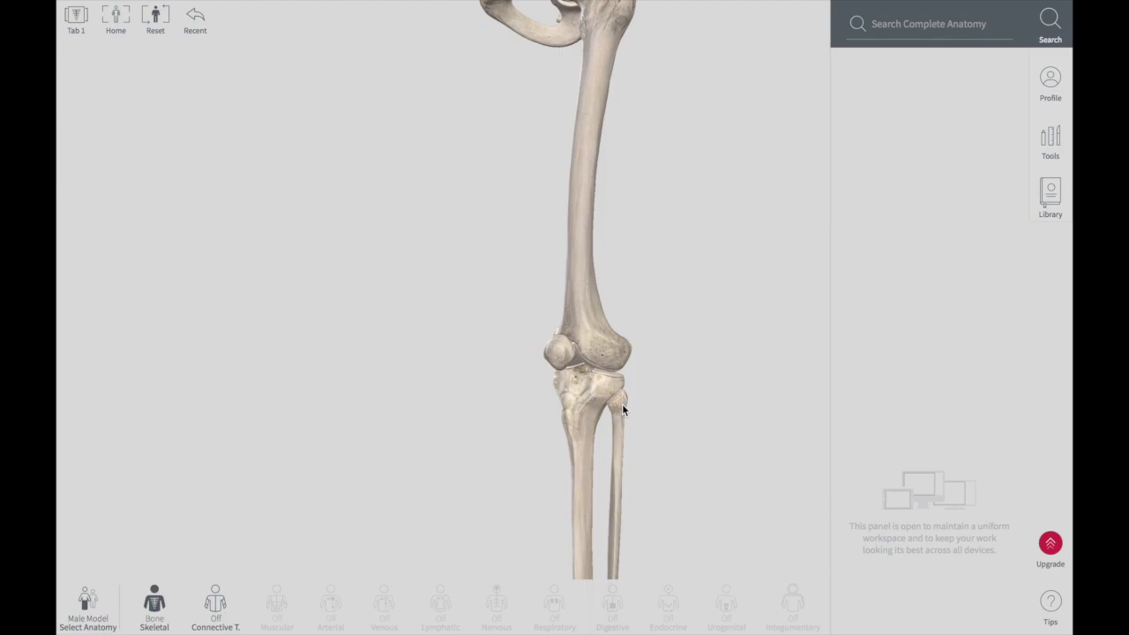
- Turn the left leg to a front view and zoom in on the lower leg
drag(589, 398, 546, 388)
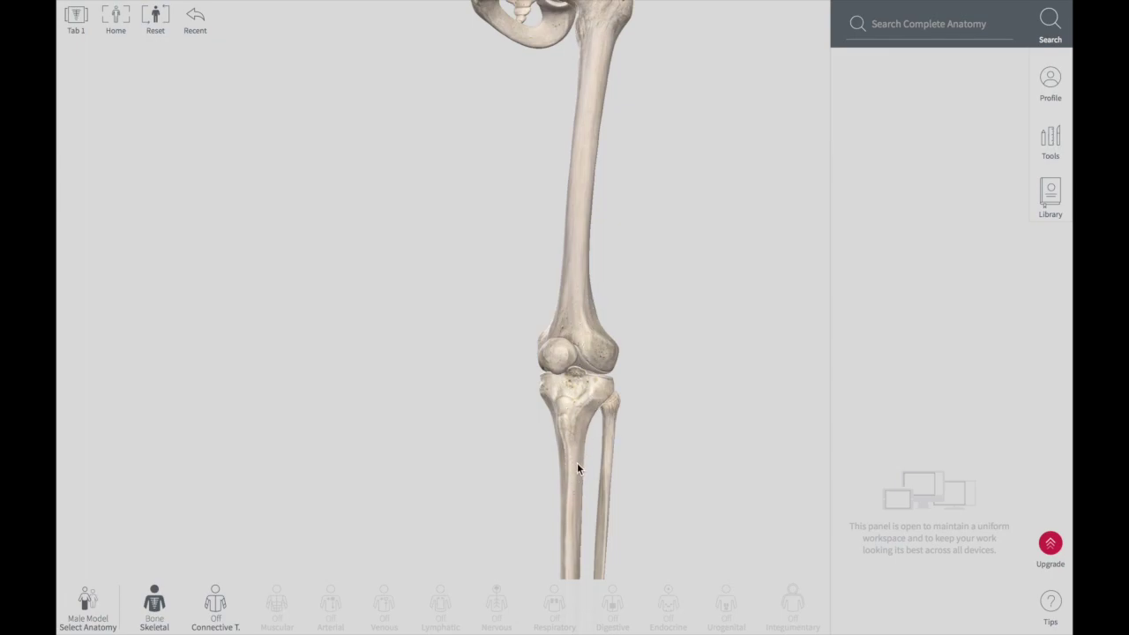
scroll(578, 467, down, 5)
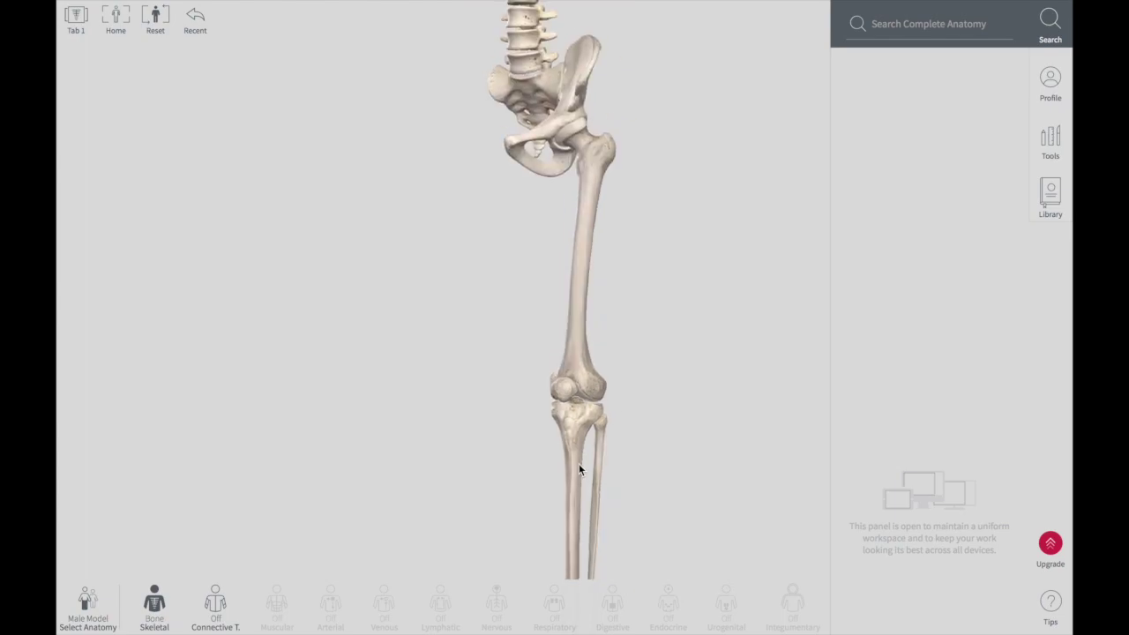
scroll(578, 468, down, 2)
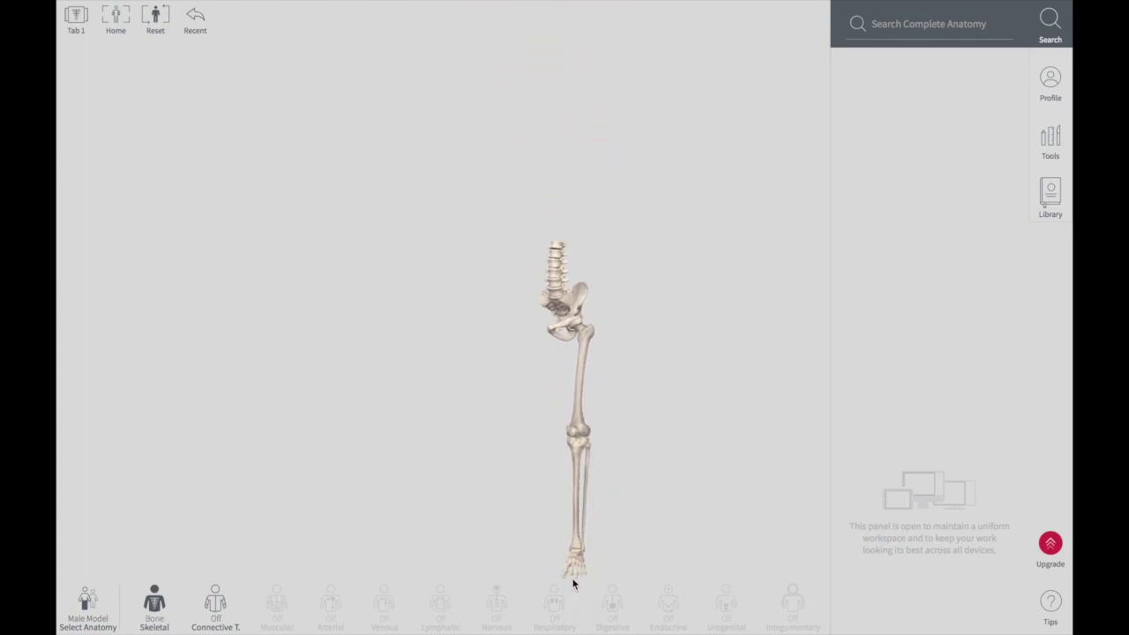
scroll(573, 577, up, 3)
scroll(573, 584, up, 2)
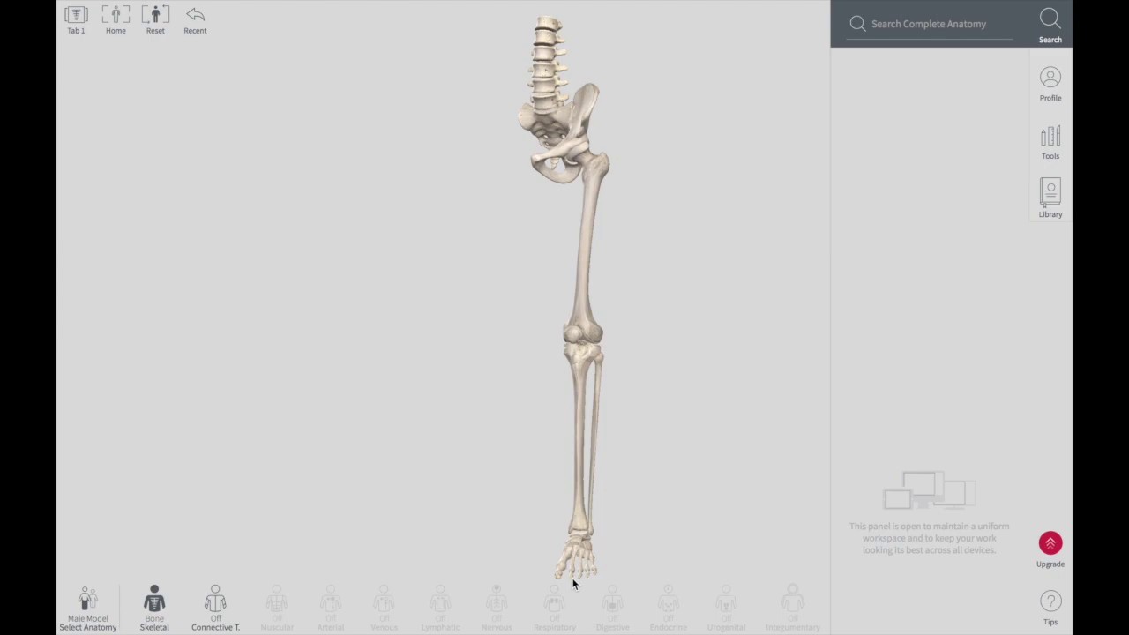
scroll(573, 583, up, 2)
scroll(622, 458, up, 1)
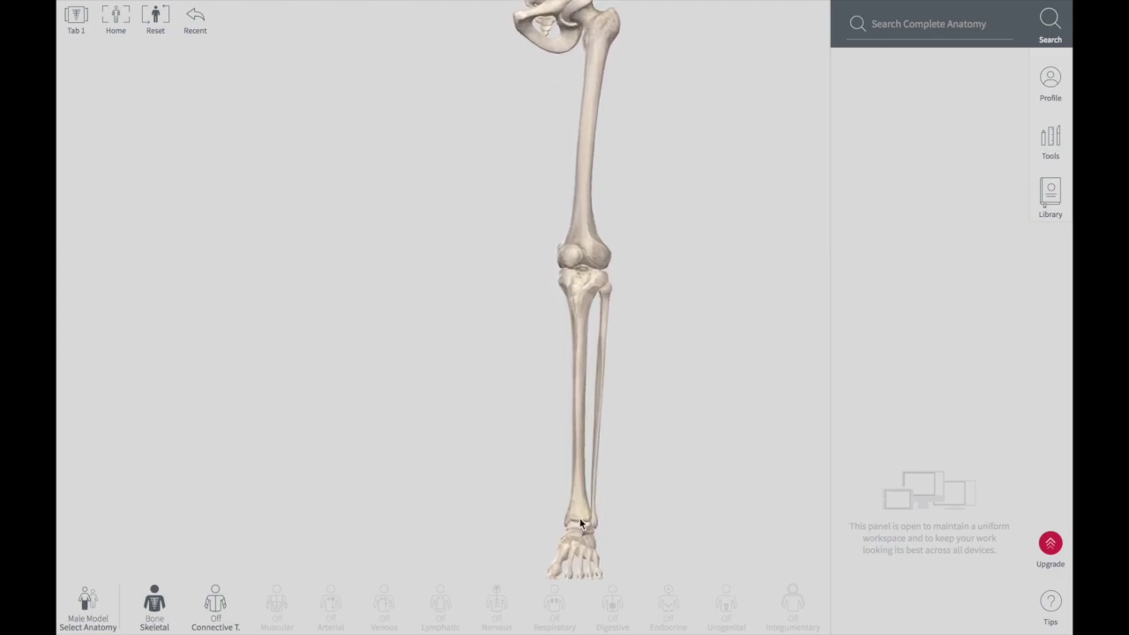
scroll(582, 529, up, 3)
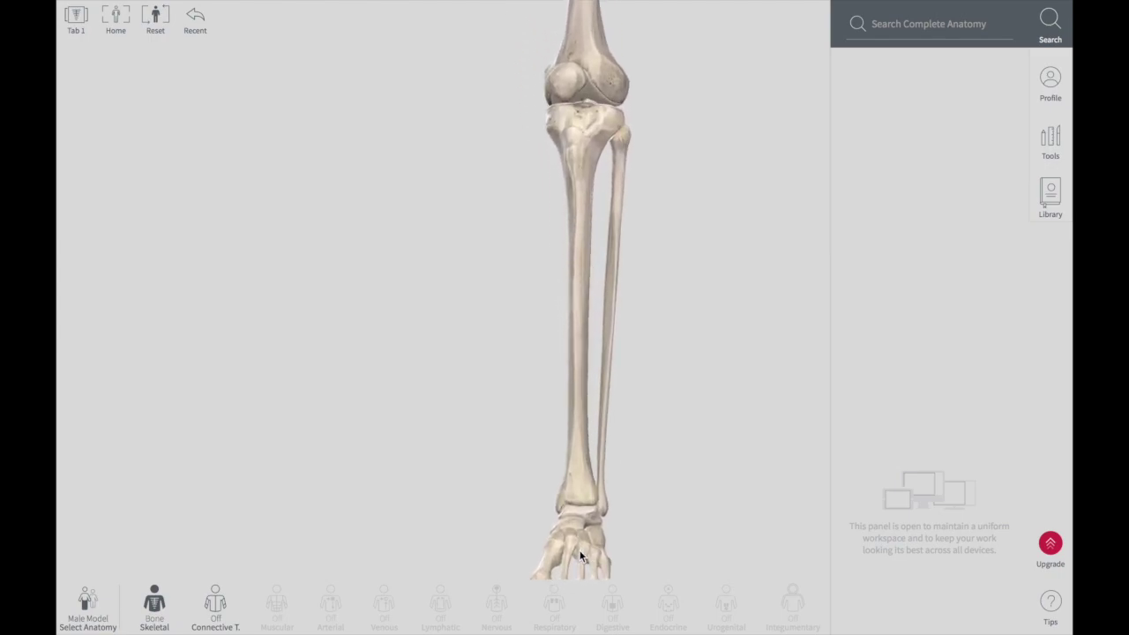
- Orbit the leg through side and top views, then zoom in on the foot from the front
drag(593, 455, 451, 484)
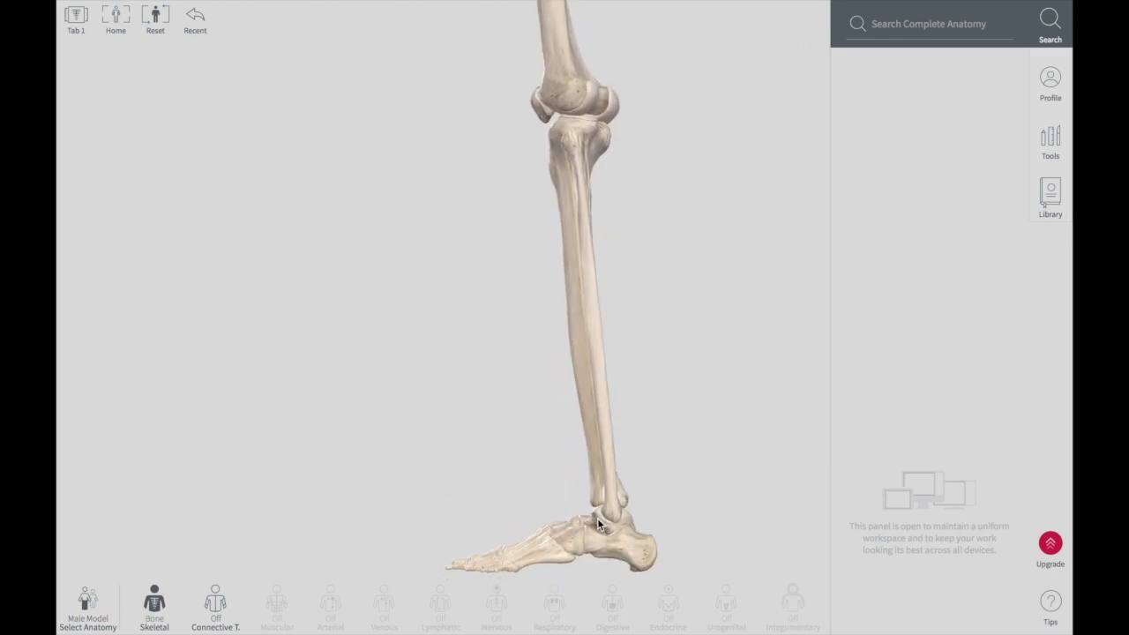
drag(625, 521, 511, 325)
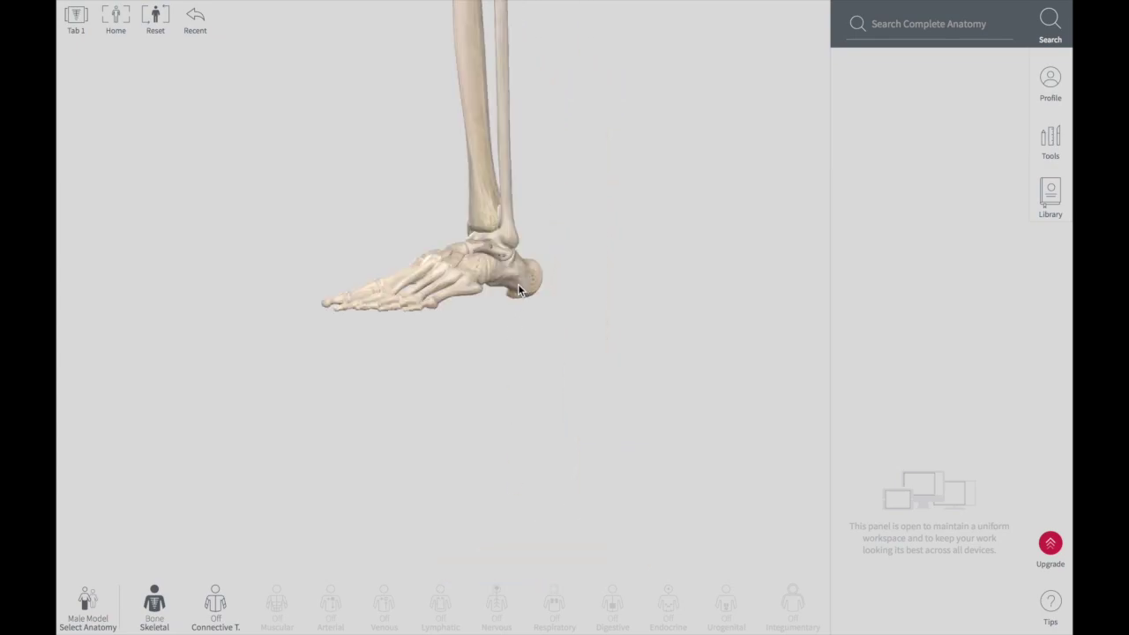
drag(525, 261, 434, 266)
drag(557, 282, 241, 312)
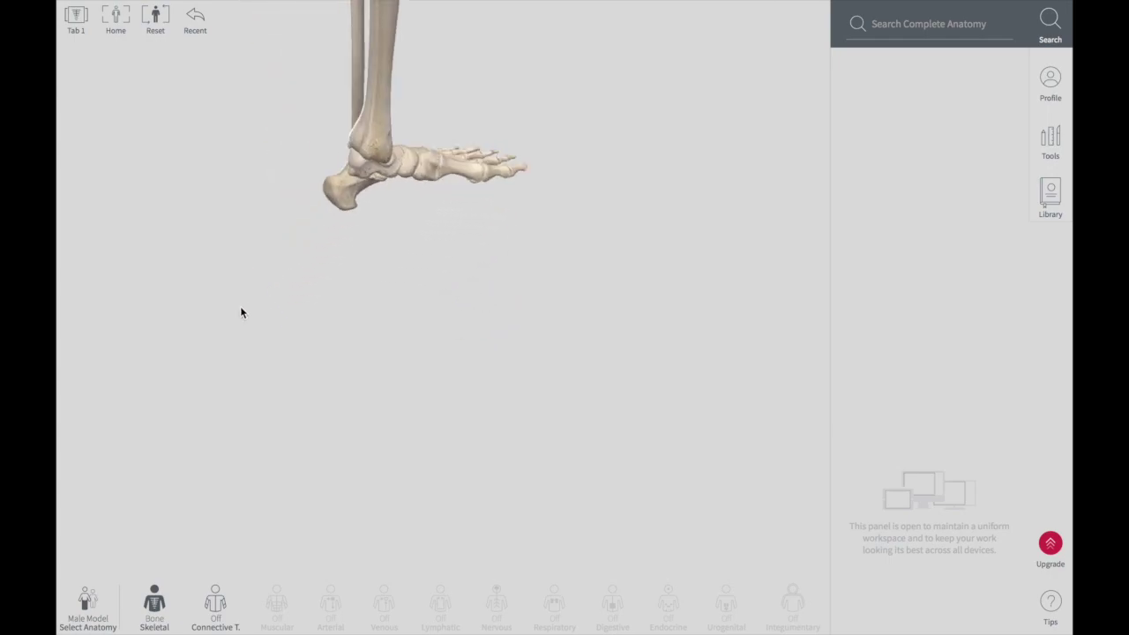
drag(368, 217, 197, 224)
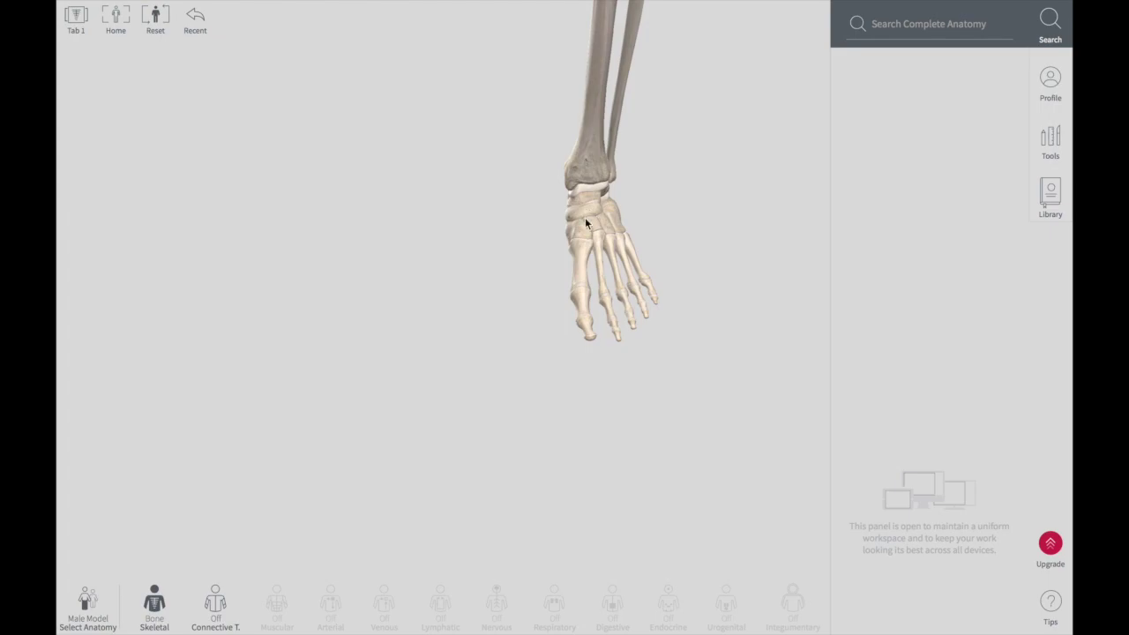
drag(584, 217, 605, 217)
scroll(606, 217, up, 5)
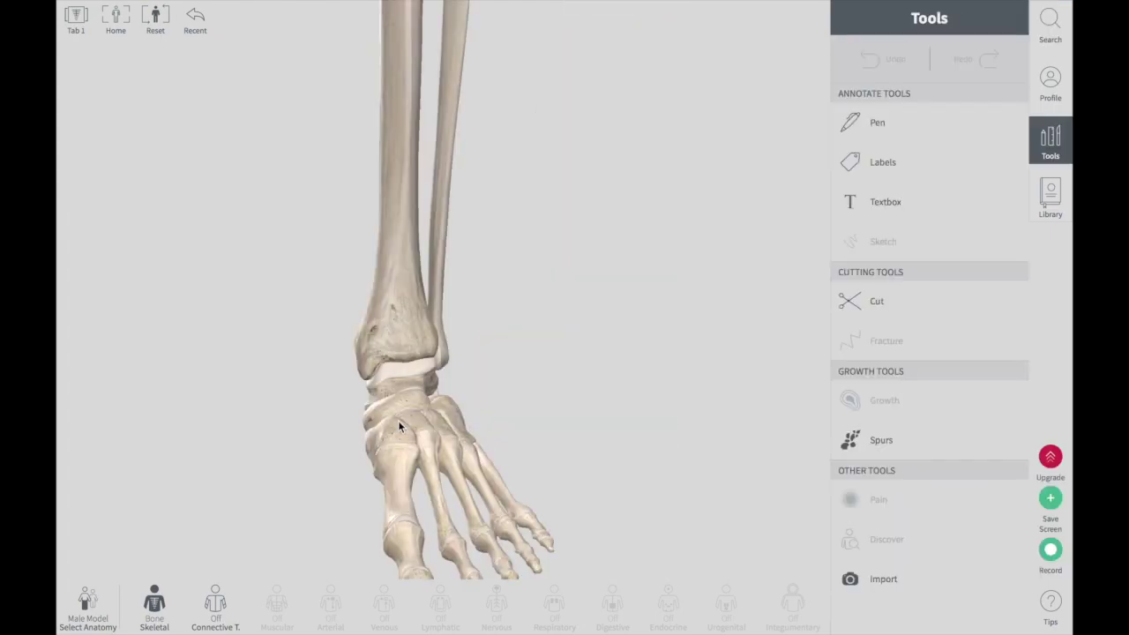
- Draw a pink T-shaped pen mark and a small dot over the left ankle bones, then exit pen mode
drag(398, 420, 403, 456)
mouse_move(354, 391)
mouse_down()
mouse_move(429, 370)
mouse_move(458, 317)
mouse_move(361, 373)
mouse_up()
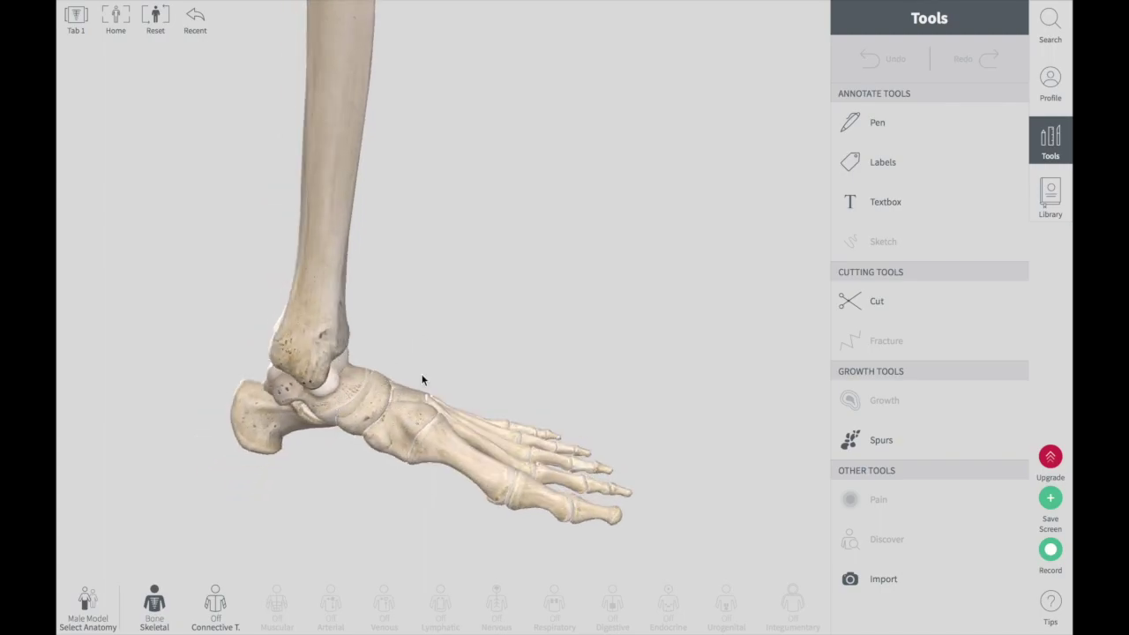
click(880, 123)
mouse_move(358, 397)
mouse_down()
mouse_move(328, 393)
mouse_move(348, 388)
mouse_up()
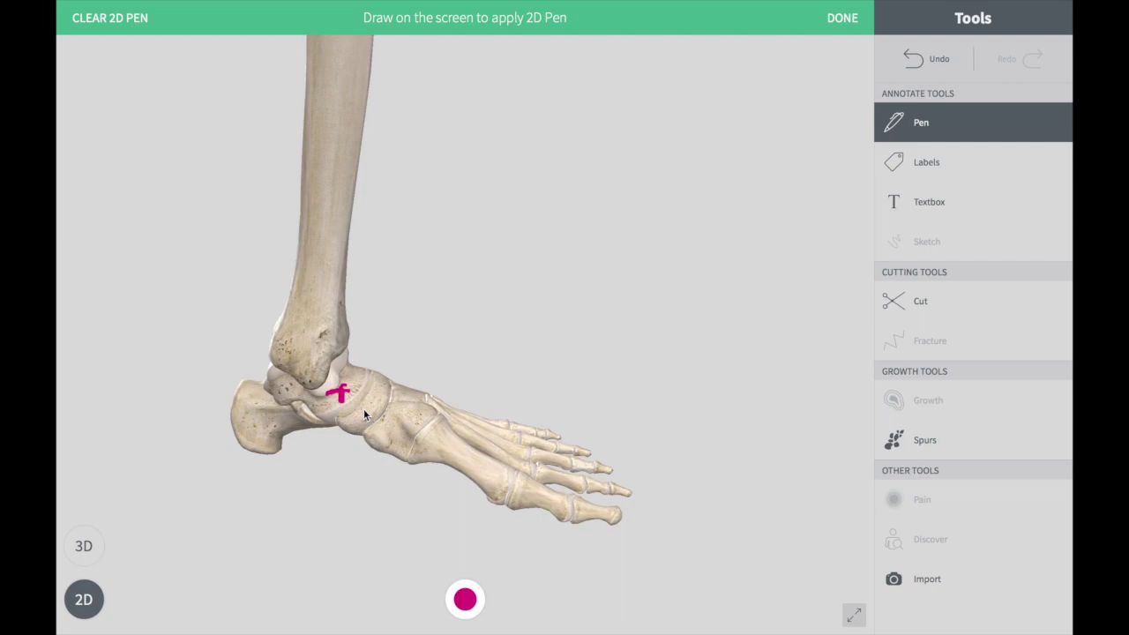
drag(381, 410, 320, 440)
click(917, 137)
drag(424, 392, 386, 427)
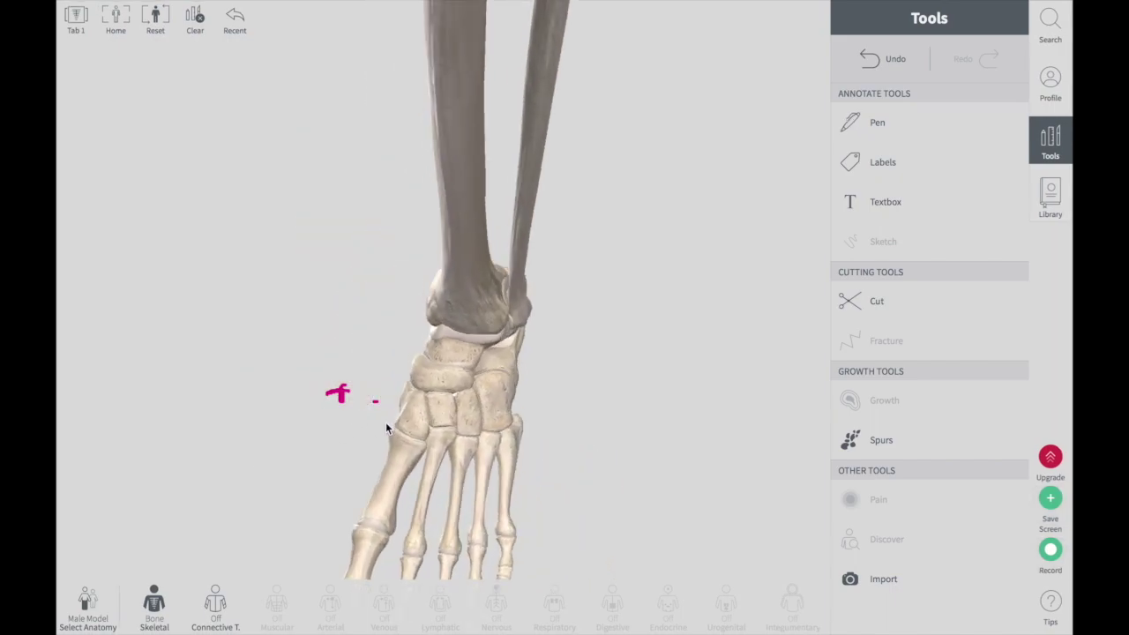
click(426, 381)
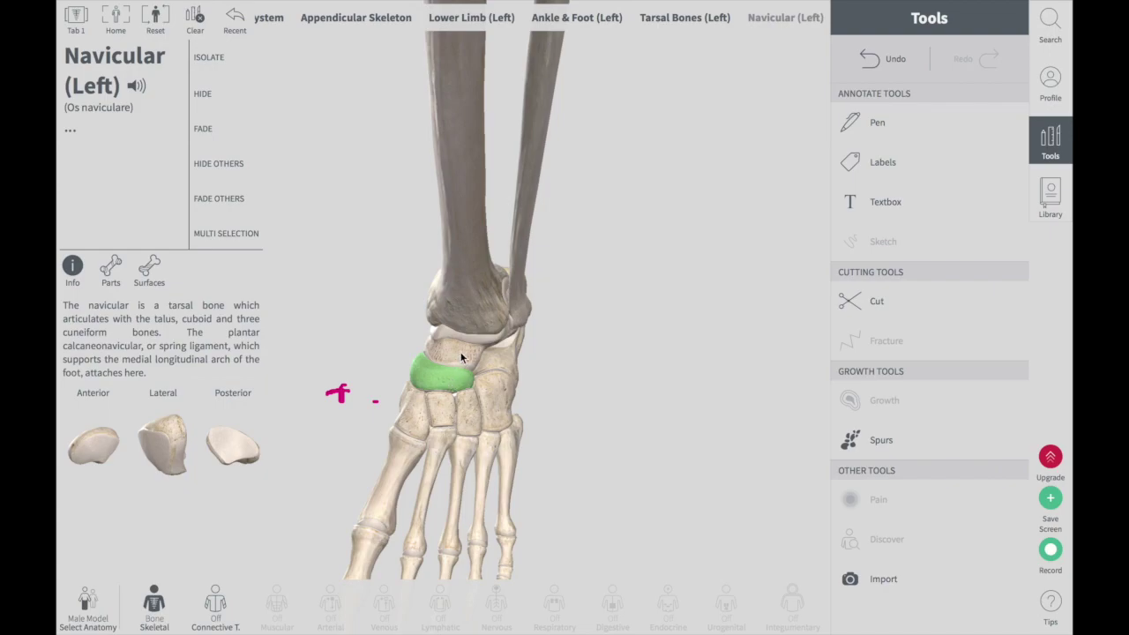
drag(460, 356, 427, 409)
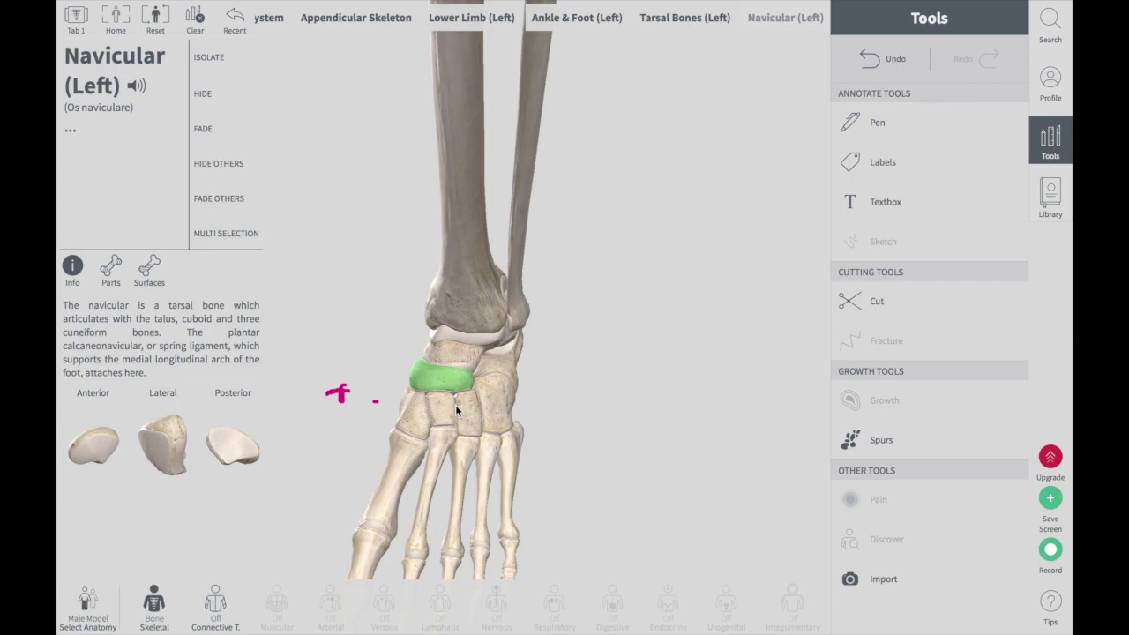
click(535, 380)
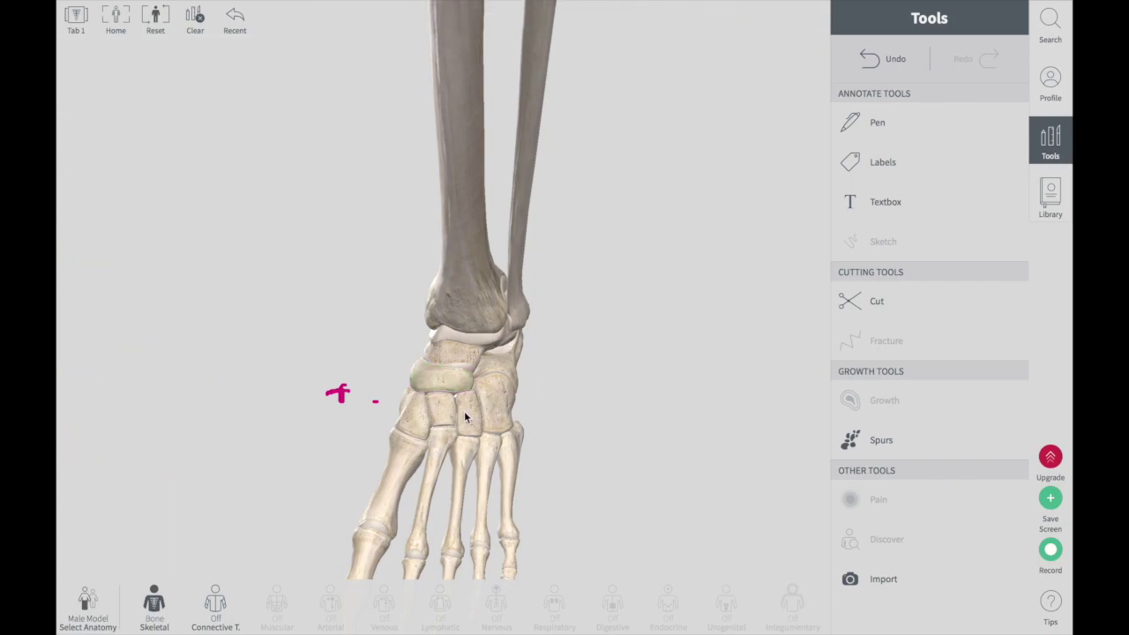
- Orbit the foot through side and top views and zoom in on the sesamoids under the first metatarsal head
drag(518, 388, 405, 353)
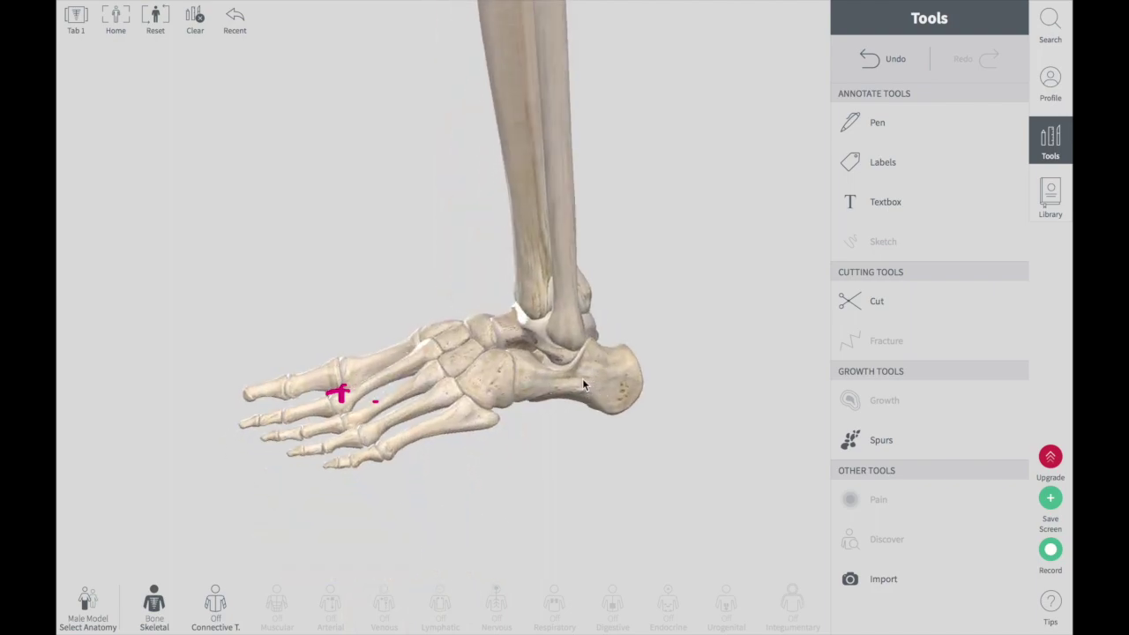
drag(530, 384, 549, 389)
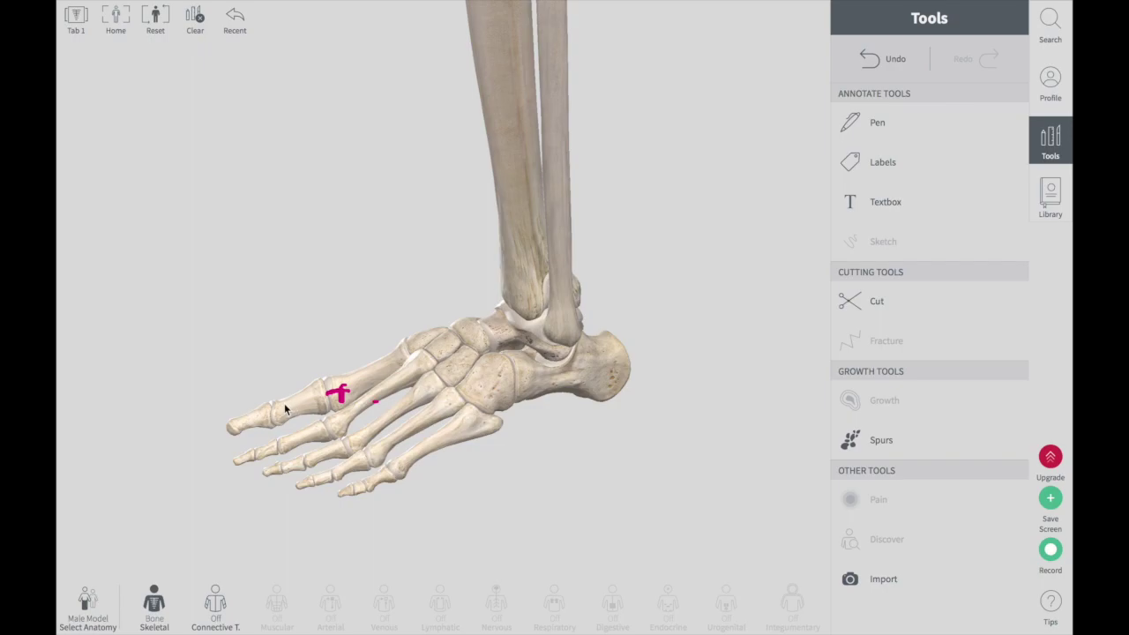
drag(267, 412, 299, 437)
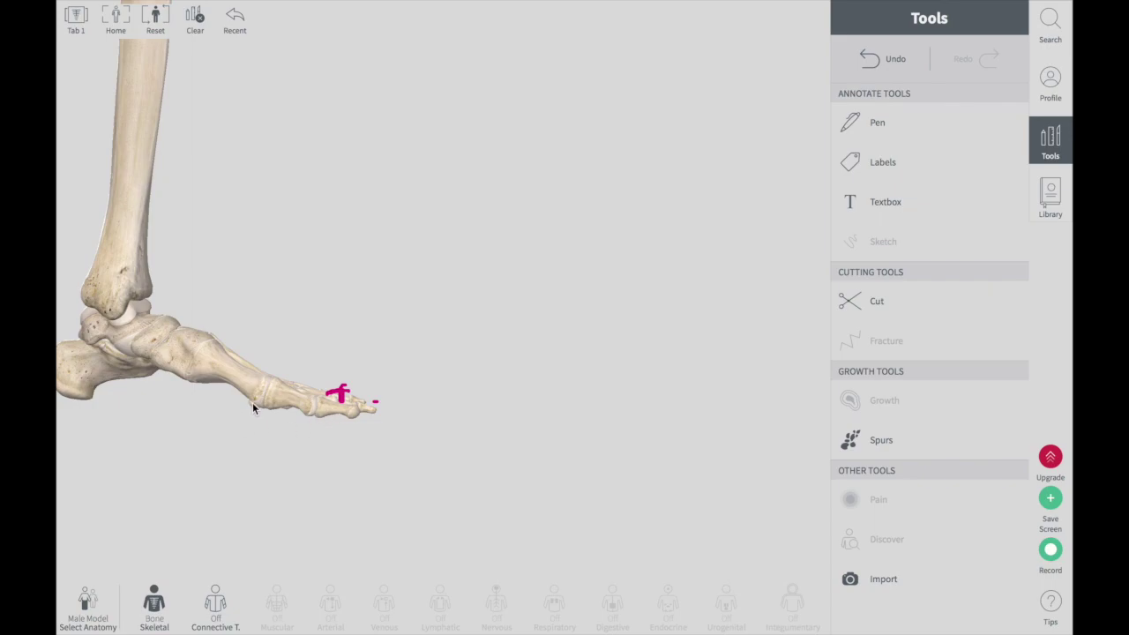
drag(252, 402, 398, 316)
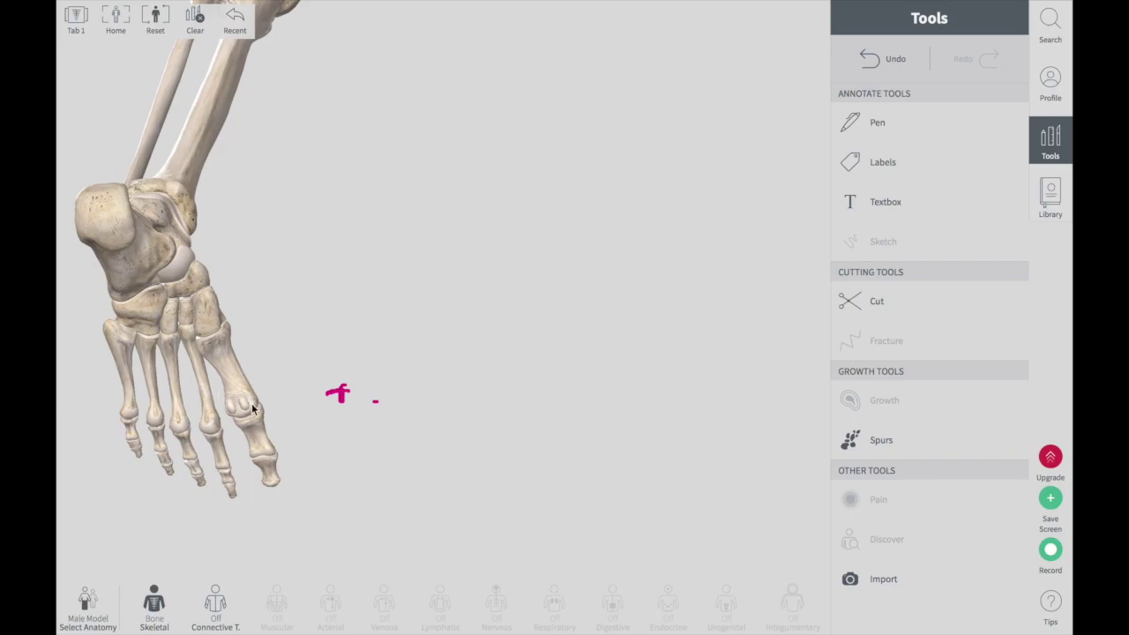
scroll(224, 390, up, 5)
scroll(224, 390, up, 5)
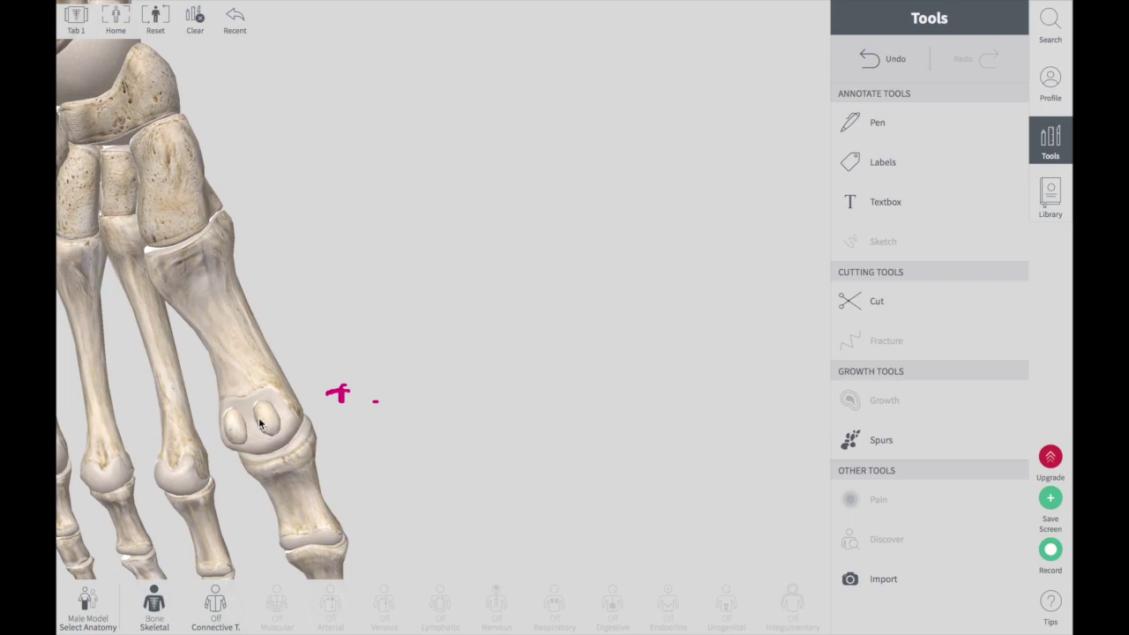
- Select and dismiss the sesamoid bones, zoom out, then select the left tibia for its details
click(259, 422)
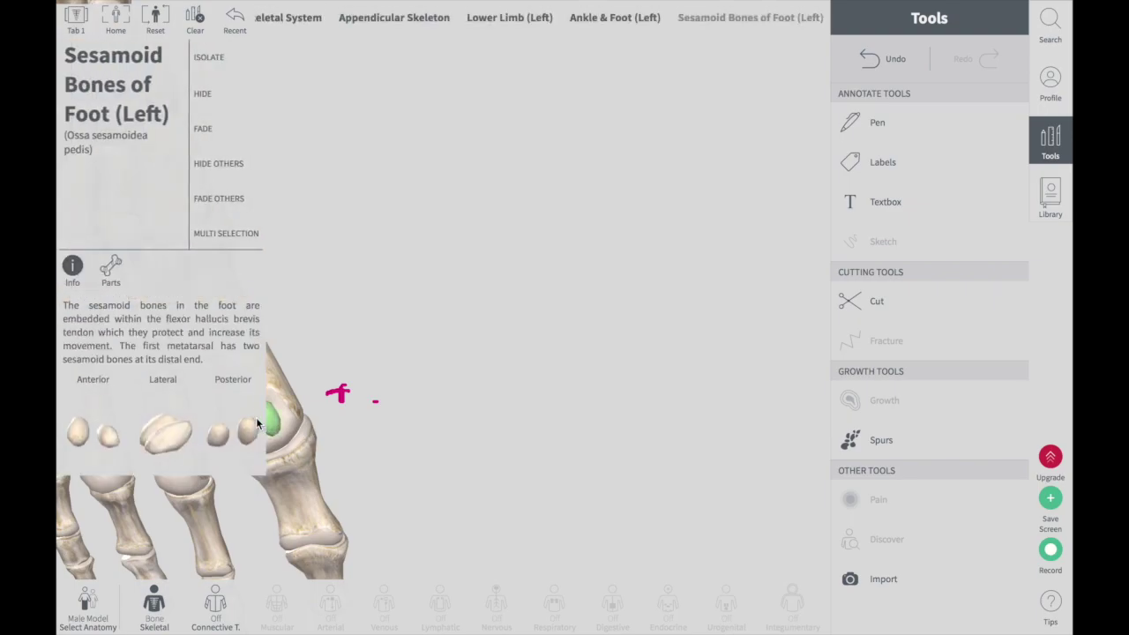
click(337, 393)
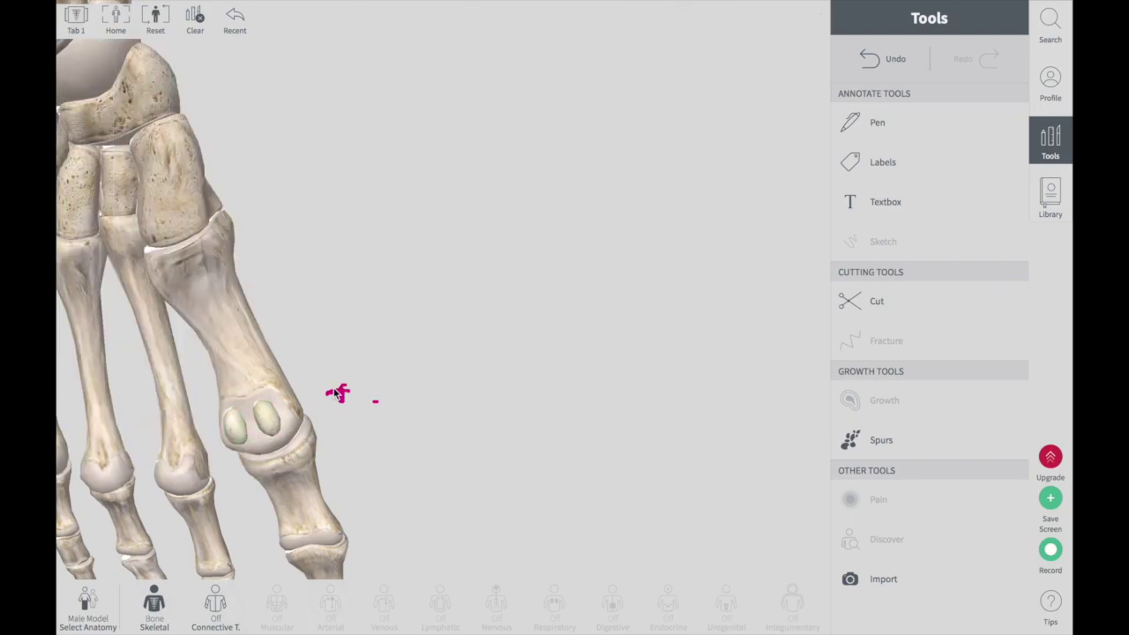
scroll(291, 388, down, 5)
click(277, 148)
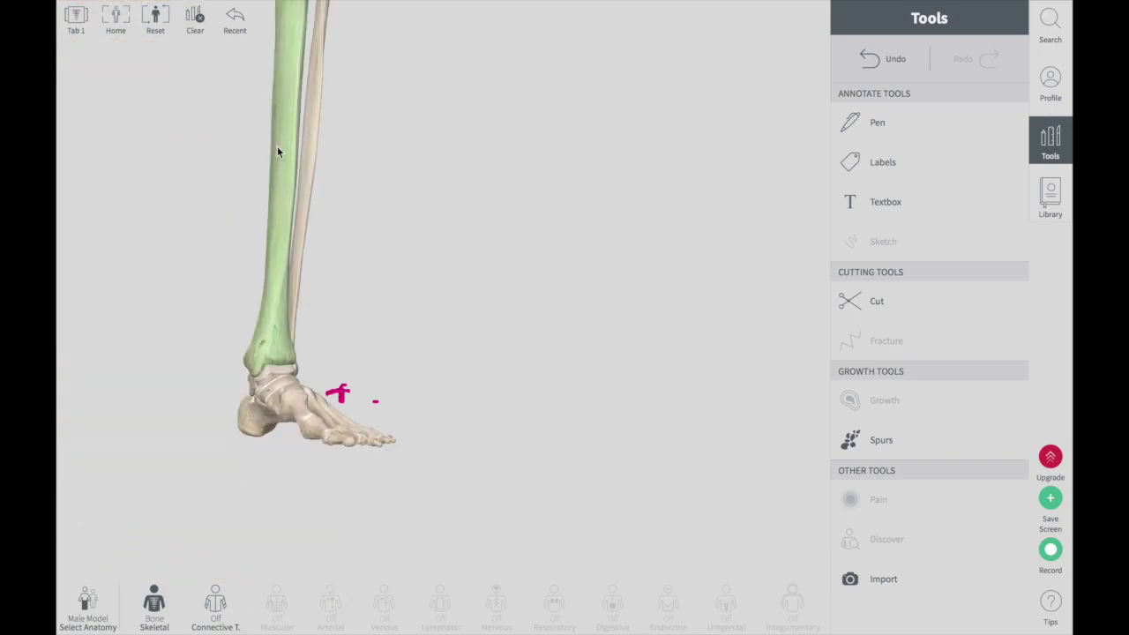